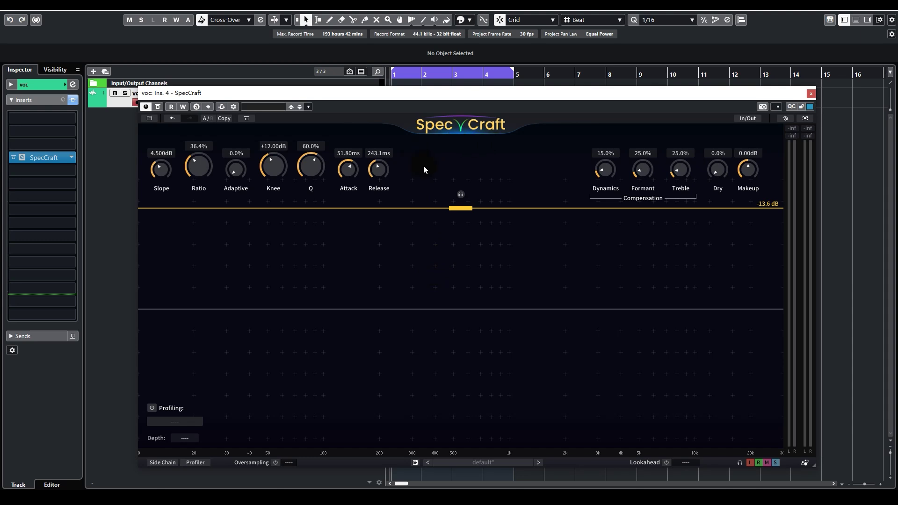
- Add a bell band near 212 Hz, solo it, and slide it up to about 4.2 kHz
{"action": "key", "text": "space"}
{"action": "double_click", "coordinate": [384, 274]}
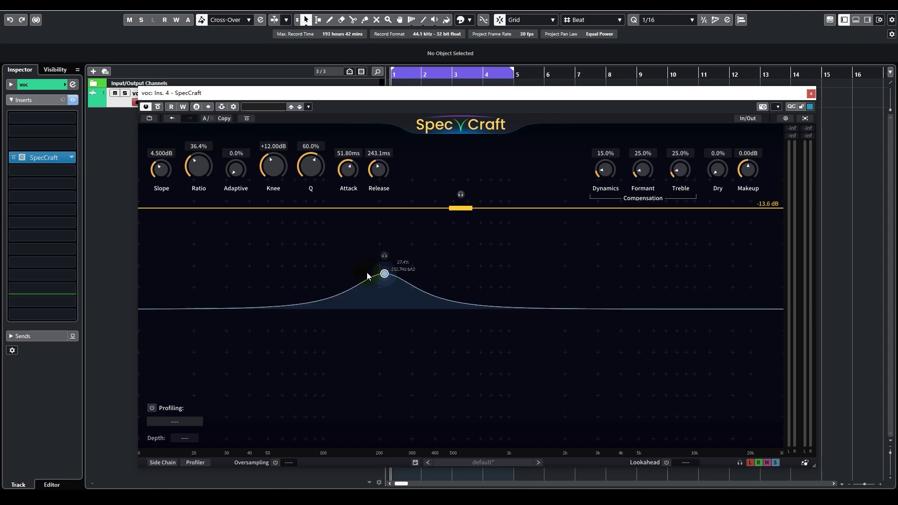
{"action": "left_click_drag", "start_coordinate": [384, 256], "coordinate": [407, 230]}
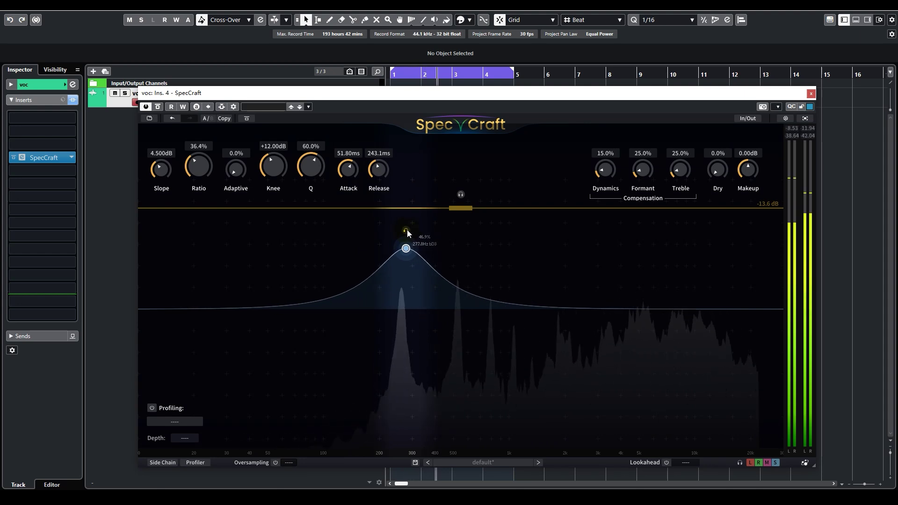
{"action": "key", "text": "space"}
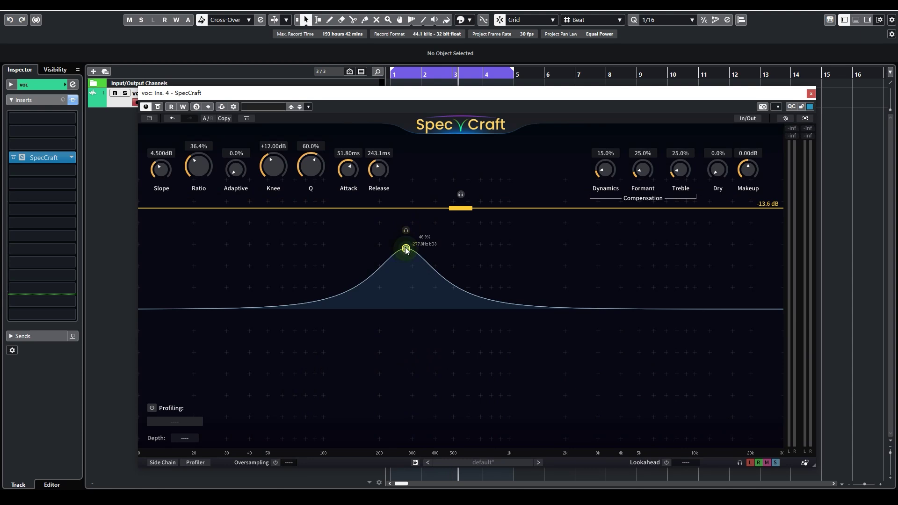
{"action": "left_click_drag", "start_coordinate": [405, 228], "coordinate": [635, 230]}
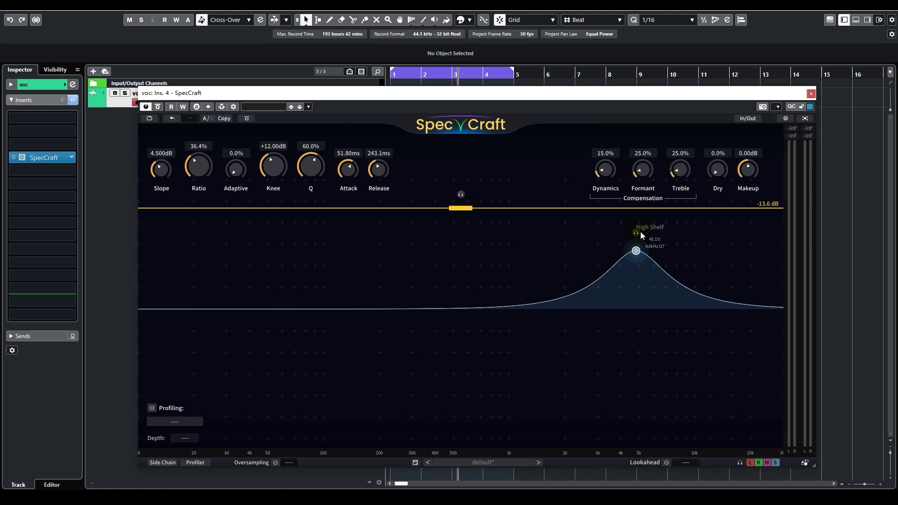
{"action": "key", "text": "space"}
{"action": "left_click_drag", "start_coordinate": [638, 234], "coordinate": [637, 233]}
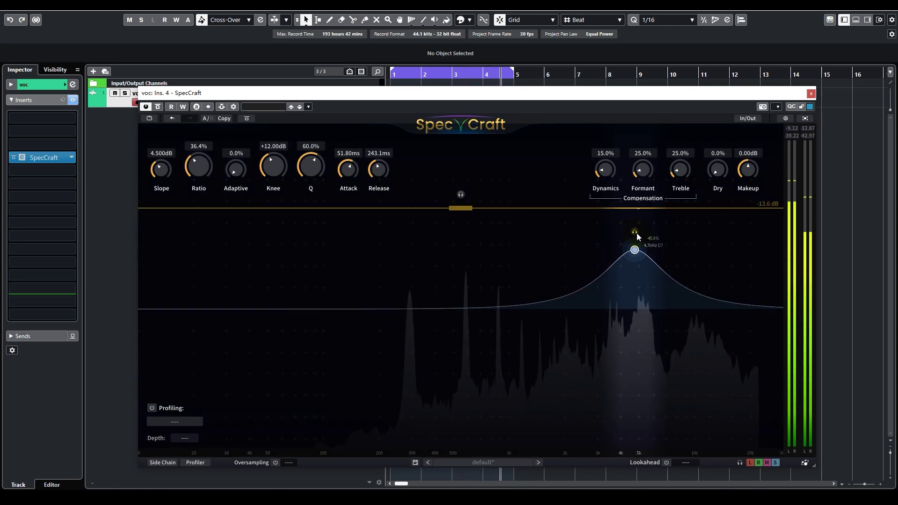
{"action": "key", "text": "space"}
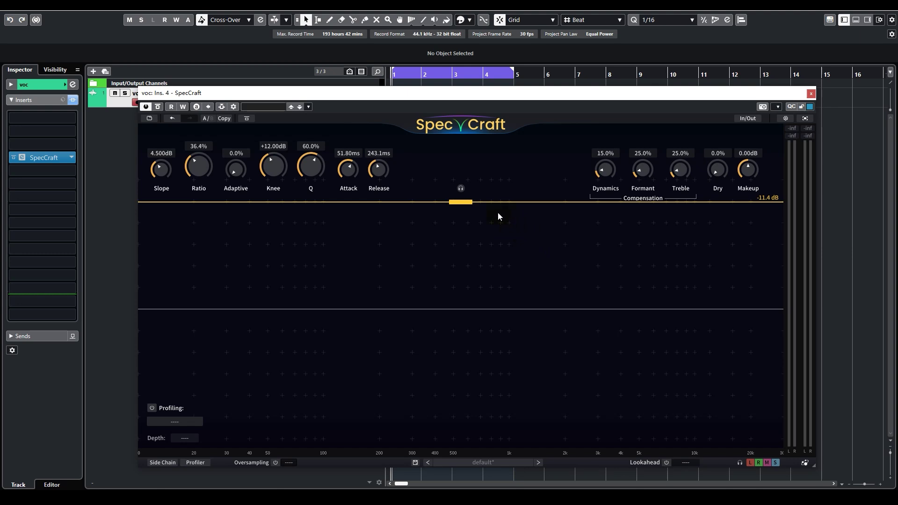
- Lower the detection threshold from -15.9 dB to around -31 dB while listening to the vocal
{"action": "mouse_move", "coordinate": [467, 204]}
{"action": "left_mouse_down"}
{"action": "mouse_move", "coordinate": [463, 228]}
{"action": "mouse_move", "coordinate": [462, 216]}
{"action": "left_mouse_up"}
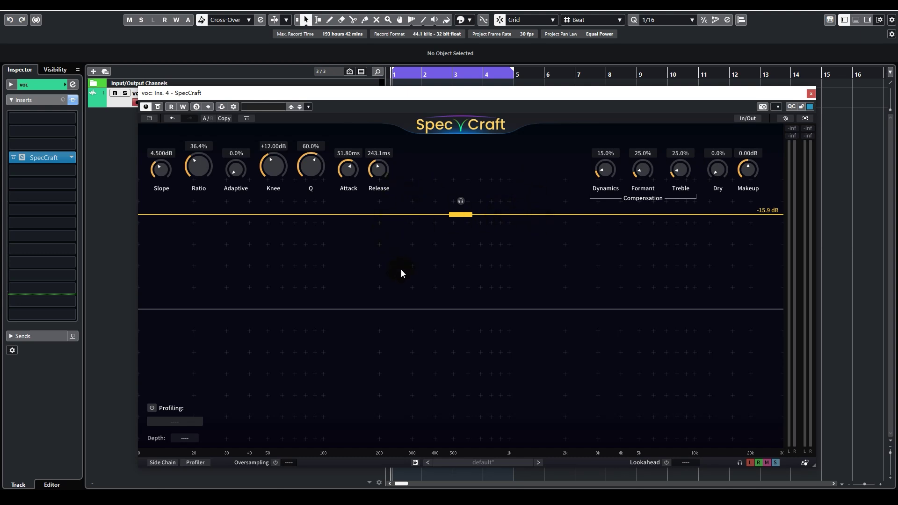
{"action": "key", "text": "space"}
{"action": "left_click_drag", "start_coordinate": [458, 218], "coordinate": [455, 316]}
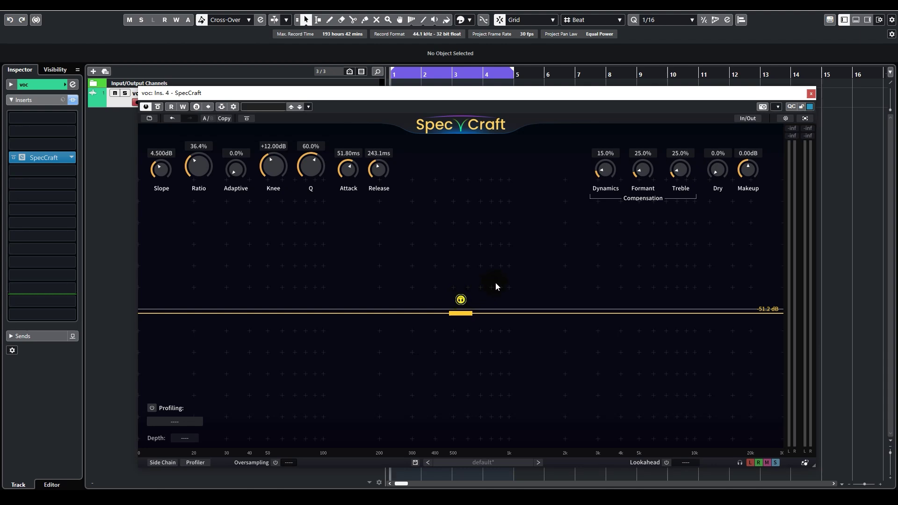
{"action": "key", "text": "space"}
- Add a gentle bell band near 262 Hz and a taller bell at 5.4 kHz, then audition both
{"action": "left_click_drag", "start_coordinate": [394, 268], "coordinate": [408, 256]}
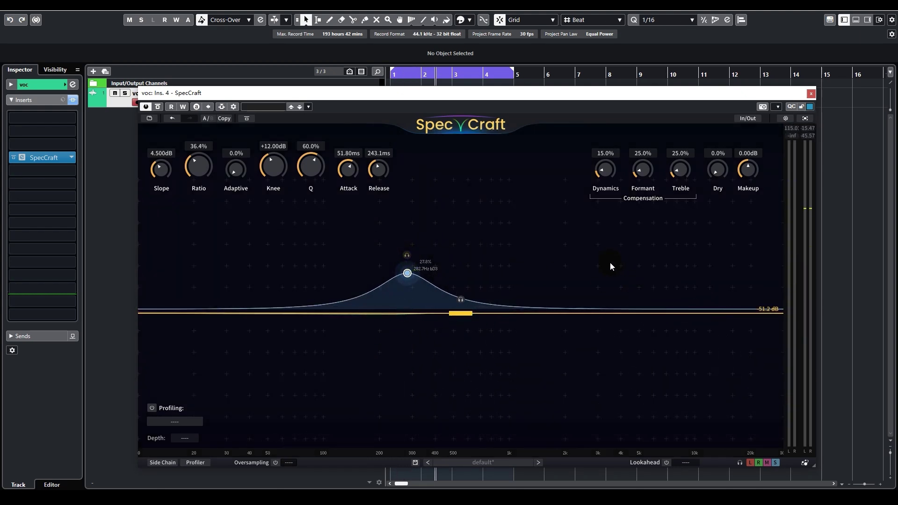
{"action": "left_click", "coordinate": [621, 270]}
{"action": "mouse_move", "coordinate": [622, 270]}
{"action": "left_mouse_down"}
{"action": "mouse_move", "coordinate": [644, 261]}
{"action": "mouse_move", "coordinate": [647, 245]}
{"action": "mouse_move", "coordinate": [625, 227]}
{"action": "mouse_move", "coordinate": [626, 238]}
{"action": "left_mouse_up"}
{"action": "key", "text": "space"}
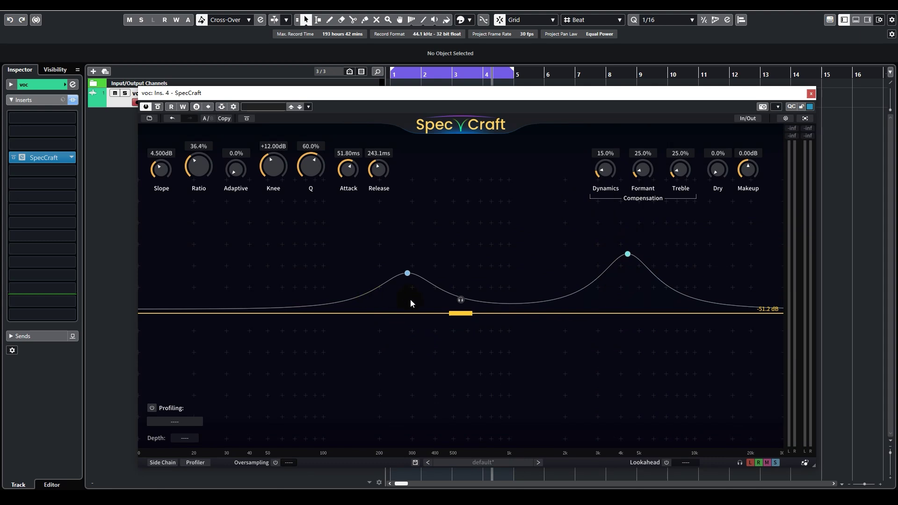
{"action": "key", "text": "space"}
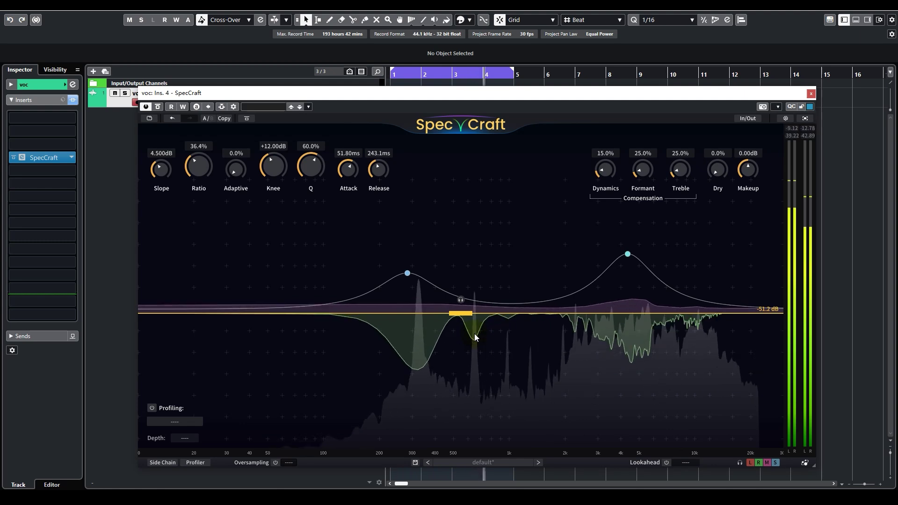
- Raise the detection threshold up to -42.5 dB, then stop playback
{"action": "key", "text": "space"}
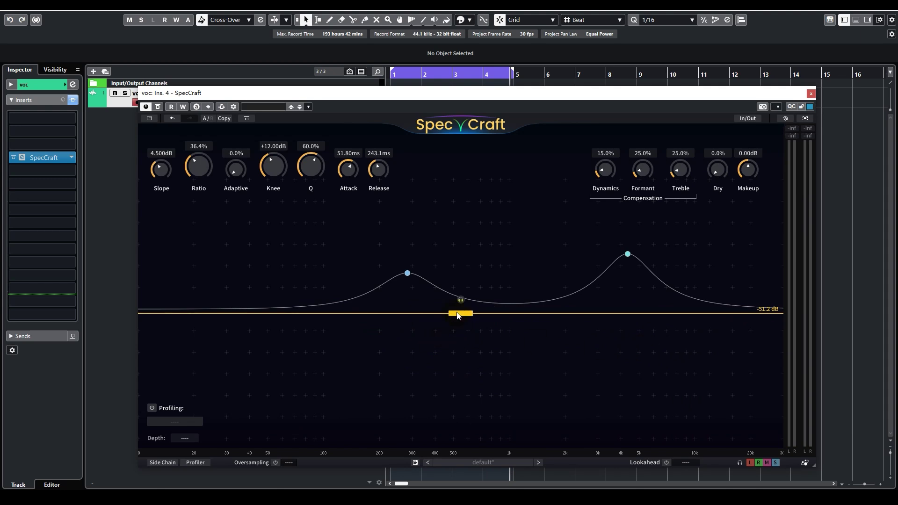
{"action": "mouse_move", "coordinate": [458, 314]}
{"action": "left_mouse_down"}
{"action": "mouse_move", "coordinate": [469, 221]}
{"action": "mouse_move", "coordinate": [462, 257]}
{"action": "mouse_move", "coordinate": [471, 293]}
{"action": "left_mouse_up"}
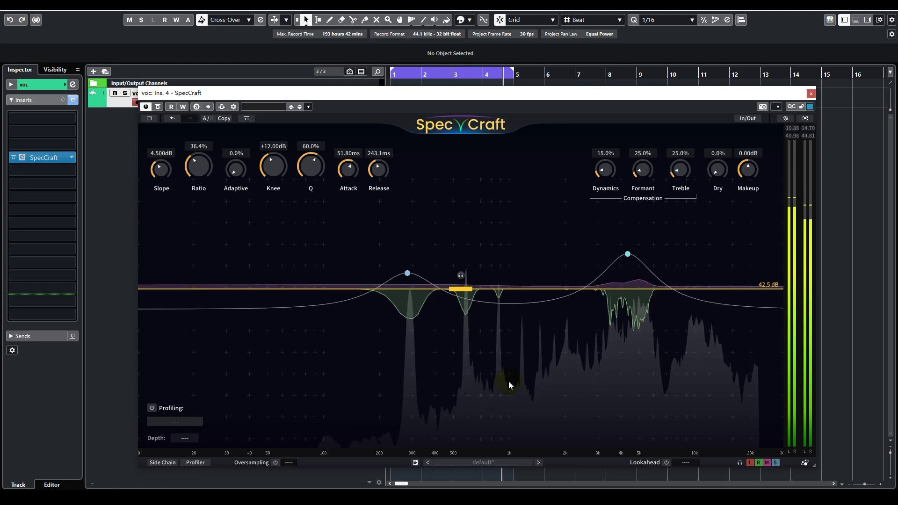
{"action": "key", "text": "space"}
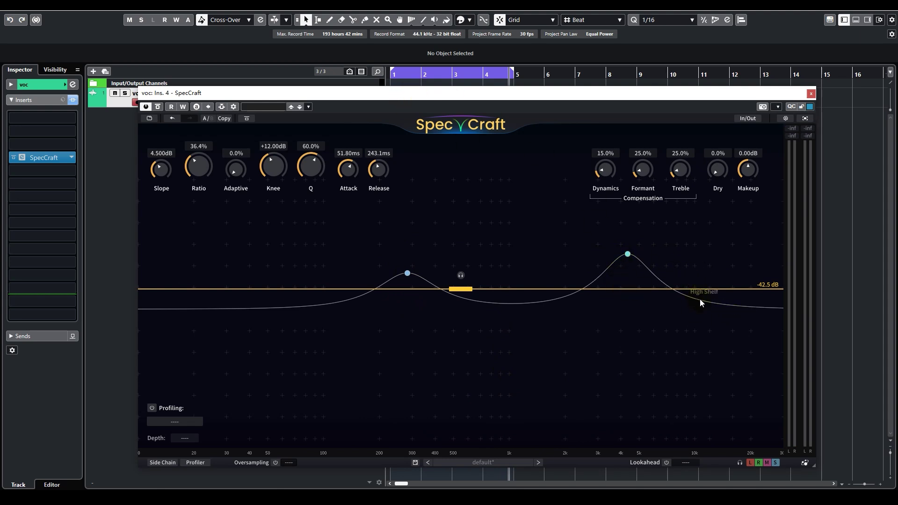
- Add a high-shelf band at the top end and pull it down to about 8 kHz
{"action": "left_click", "coordinate": [715, 279]}
{"action": "left_click_drag", "start_coordinate": [703, 275], "coordinate": [640, 283]}
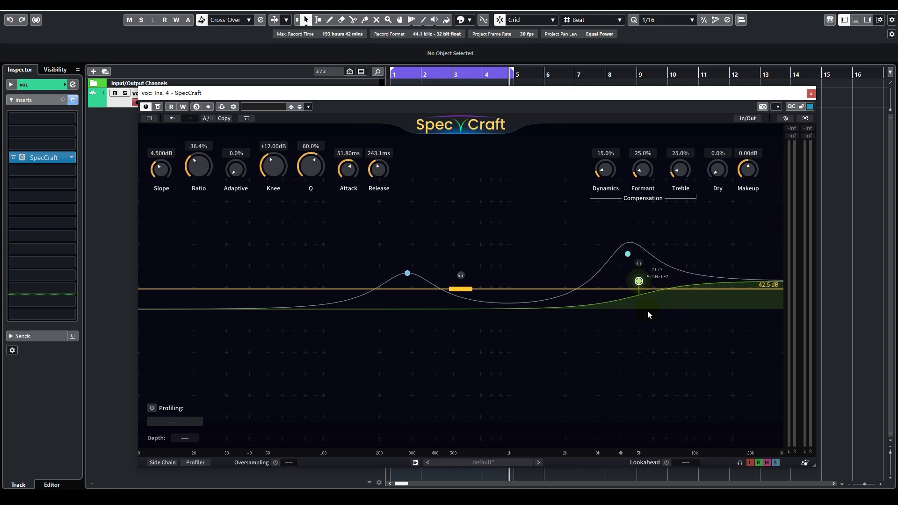
{"action": "key", "text": "space"}
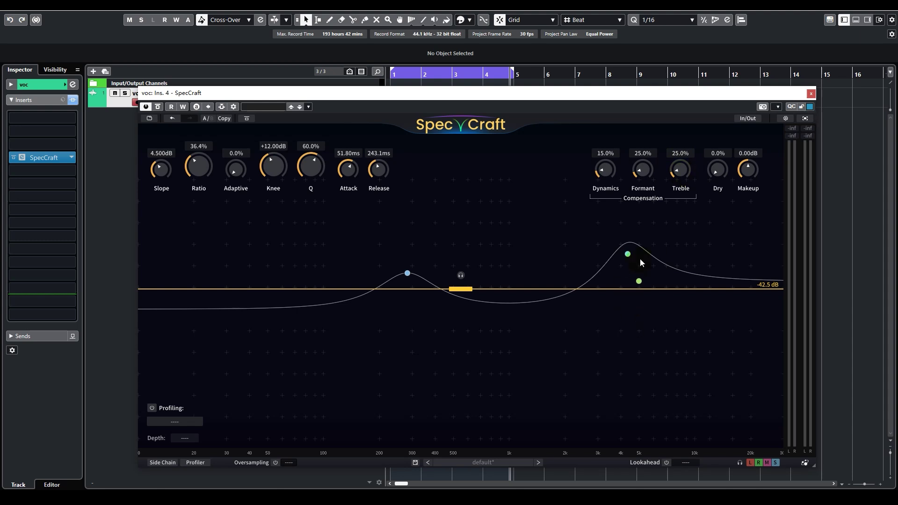
- Turn the Treble compensation knob up to 63.9% and play back to hear it
{"action": "left_click_drag", "start_coordinate": [685, 176], "coordinate": [684, 163]}
{"action": "key", "text": "space"}
- Nudge the low bell band up to 292.7 Hz during playback
{"action": "mouse_move", "coordinate": [408, 256]}
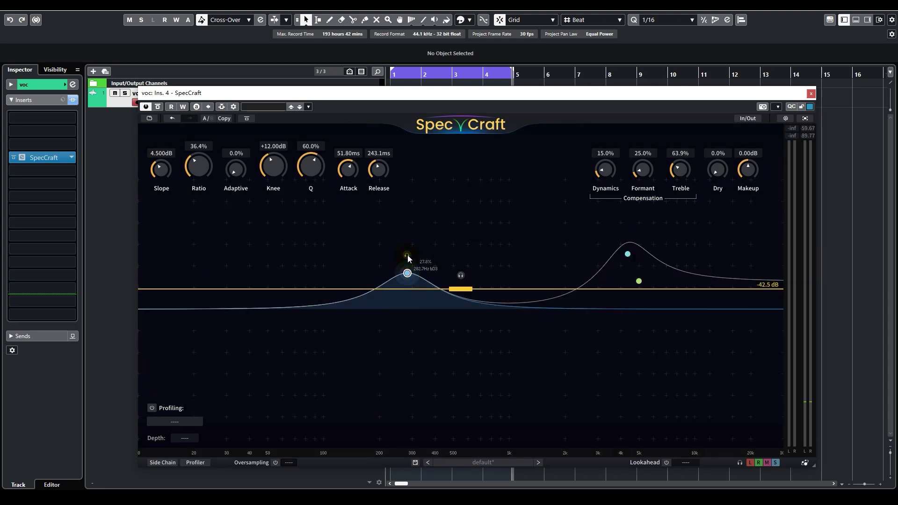
{"action": "key", "text": "space"}
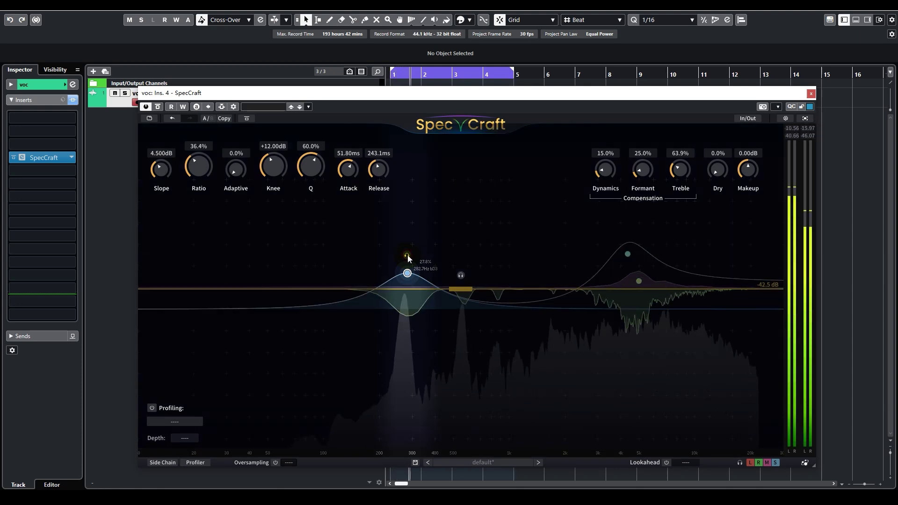
{"action": "left_click_drag", "start_coordinate": [408, 254], "coordinate": [411, 256]}
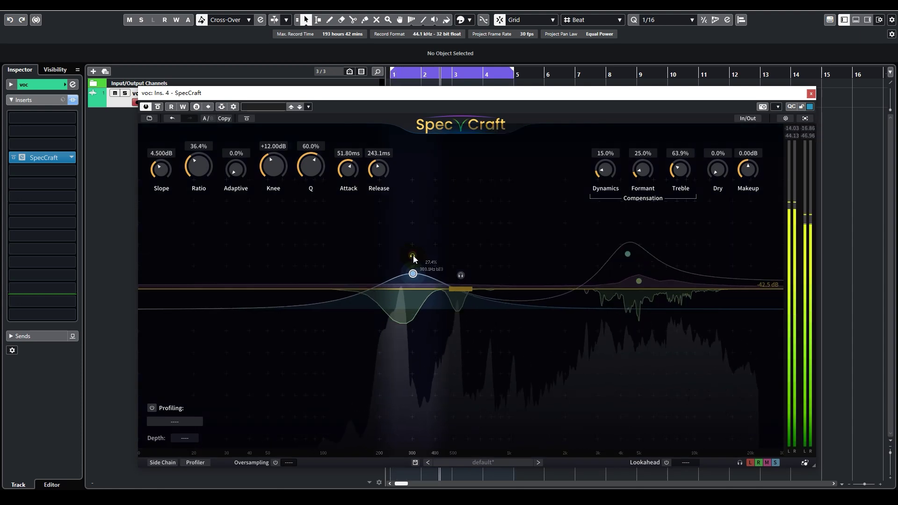
- Deselect the band and raise Formant compensation to 98.9%
{"action": "key", "text": "space"}
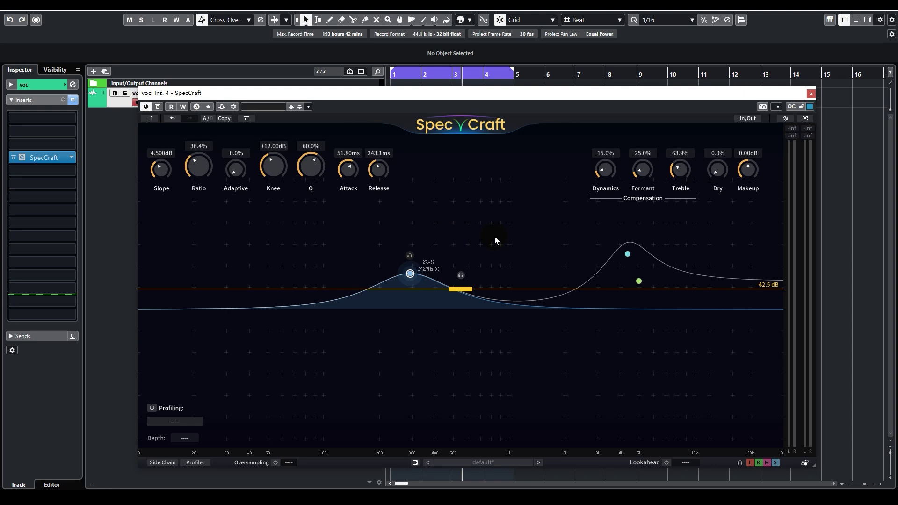
{"action": "left_click", "coordinate": [522, 226]}
{"action": "left_click_drag", "start_coordinate": [644, 172], "coordinate": [645, 141]}
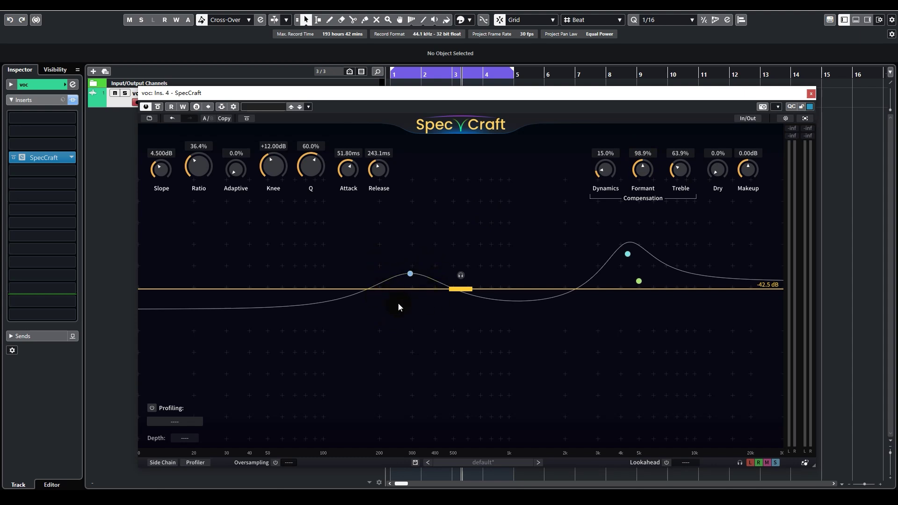
- Reset and raise Formant compensation to 149.2%, set Ratio to 36.4%, and lower the plugin window
{"action": "key", "text": "space"}
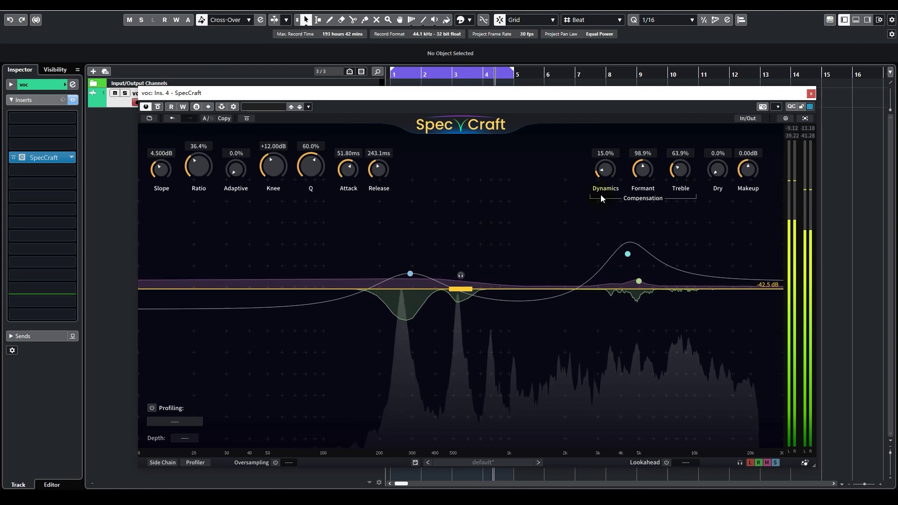
{"action": "double_click", "coordinate": [645, 169]}
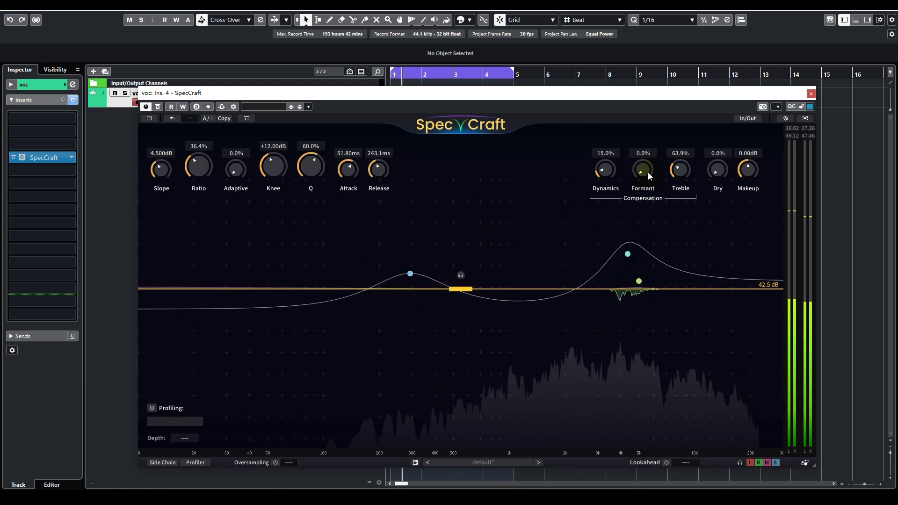
{"action": "left_click_drag", "start_coordinate": [647, 170], "coordinate": [659, 99]}
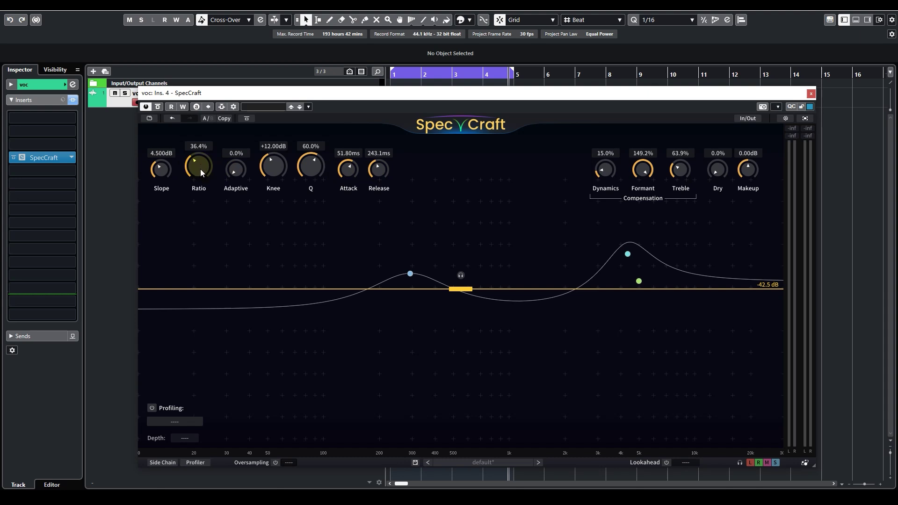
{"action": "mouse_move", "coordinate": [201, 172]}
{"action": "left_mouse_down"}
{"action": "mouse_move", "coordinate": [203, 153]}
{"action": "mouse_move", "coordinate": [196, 175]}
{"action": "left_mouse_up"}
{"action": "left_click_drag", "start_coordinate": [370, 93], "coordinate": [366, 135]}
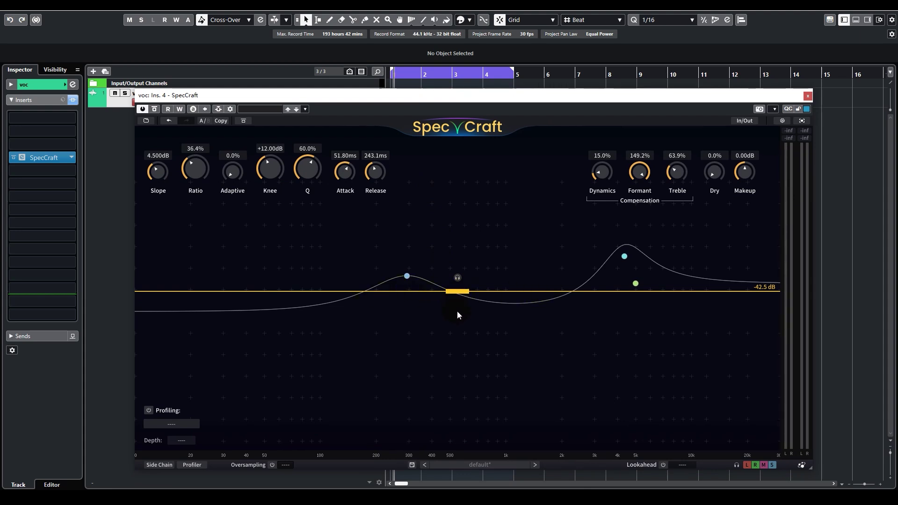
{"action": "left_click_drag", "start_coordinate": [236, 172], "coordinate": [237, 153]}
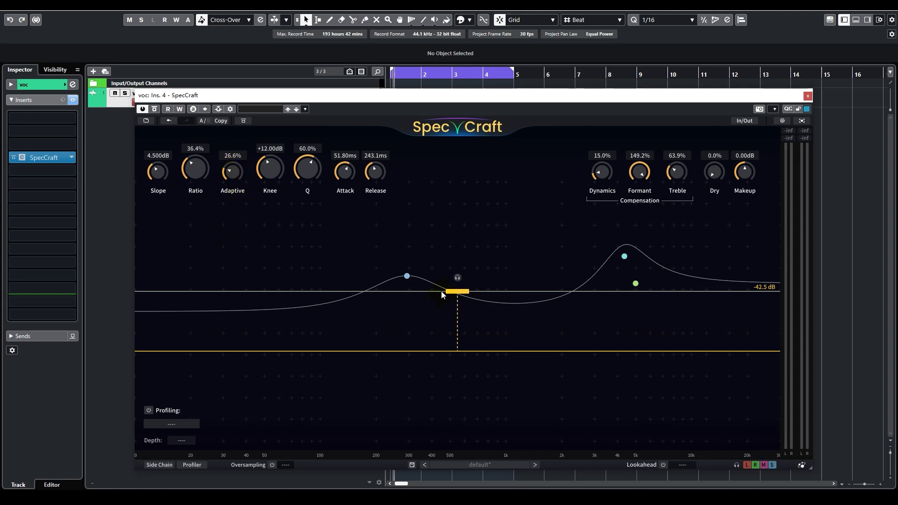
{"action": "scroll", "coordinate": [456, 291], "scroll_direction": "up", "scroll_amount": 3}
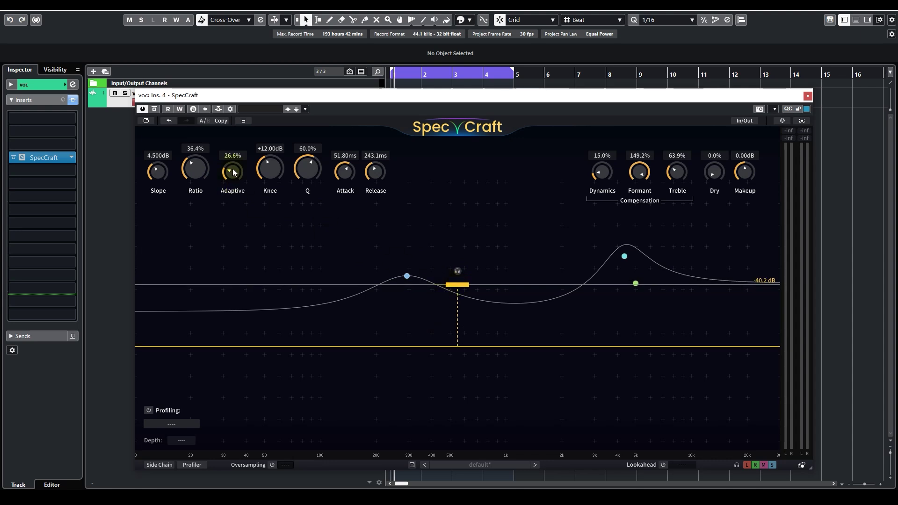
{"action": "key", "text": "space"}
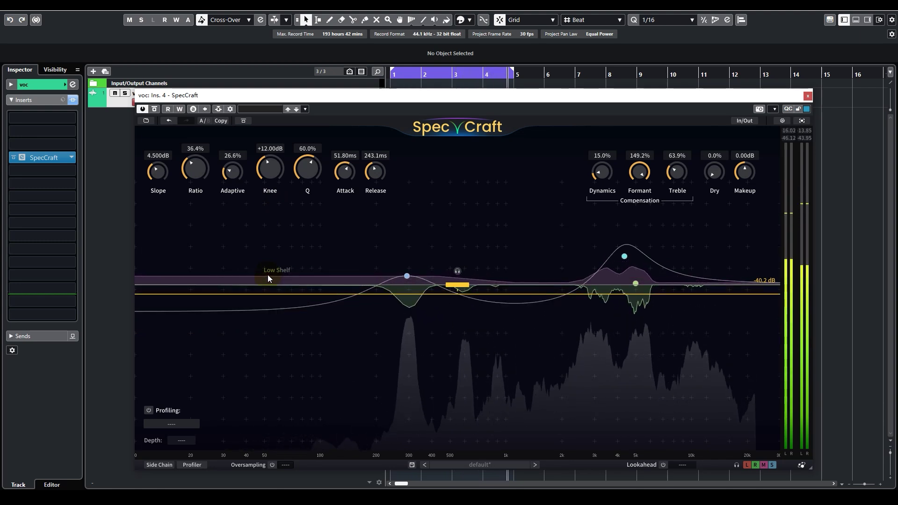
{"action": "key", "text": "space"}
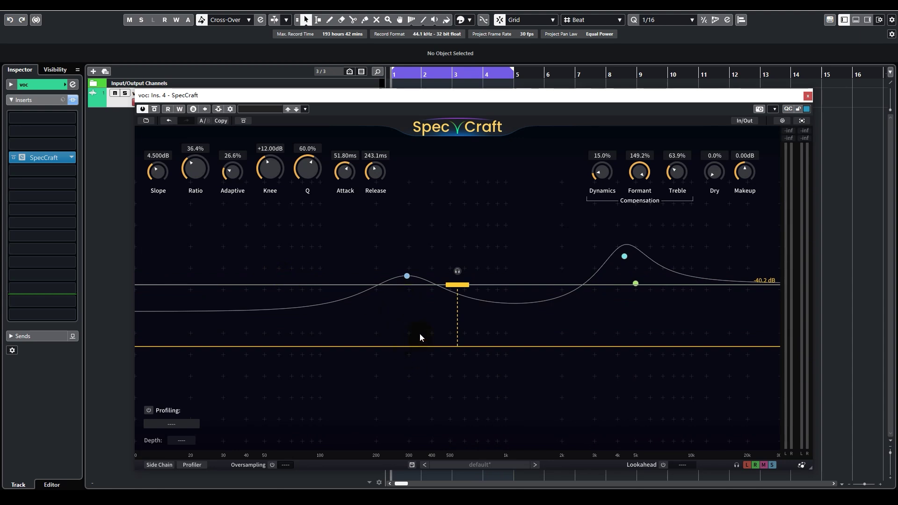
- Reset Adaptive and settle it at 32.6%, bringing the threshold down to -43.0 dB during playback
{"action": "double_click", "coordinate": [233, 173]}
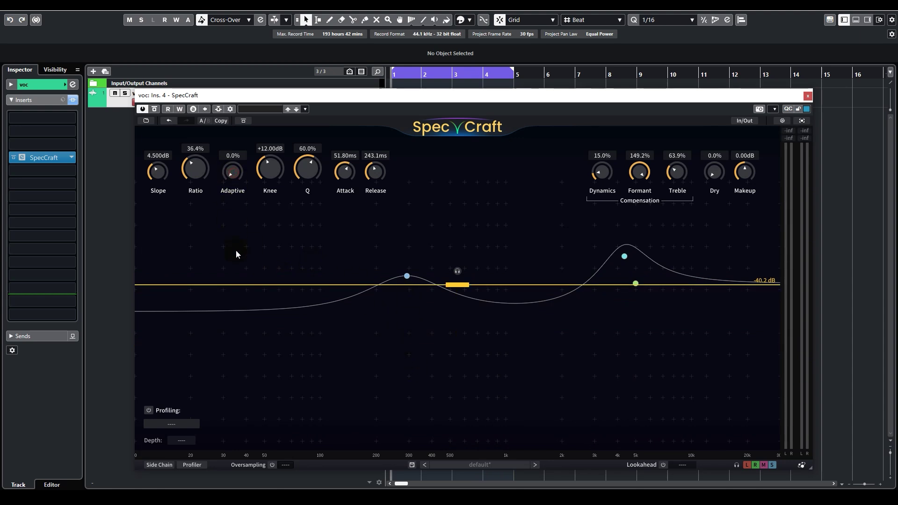
{"action": "mouse_move", "coordinate": [459, 288]}
{"action": "left_mouse_down"}
{"action": "mouse_move", "coordinate": [461, 302]}
{"action": "mouse_move", "coordinate": [461, 287]}
{"action": "left_mouse_up"}
{"action": "left_click_drag", "start_coordinate": [233, 172], "coordinate": [239, 139]}
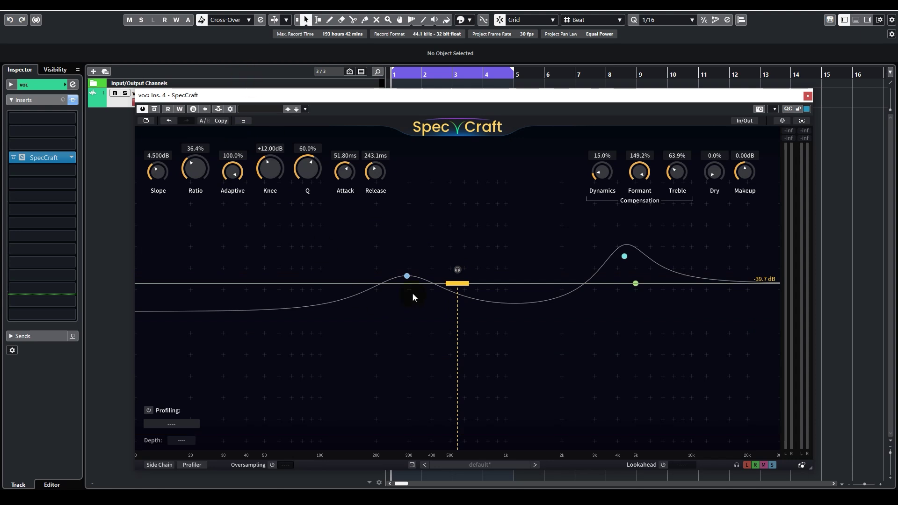
{"action": "left_click_drag", "start_coordinate": [458, 284], "coordinate": [459, 254]}
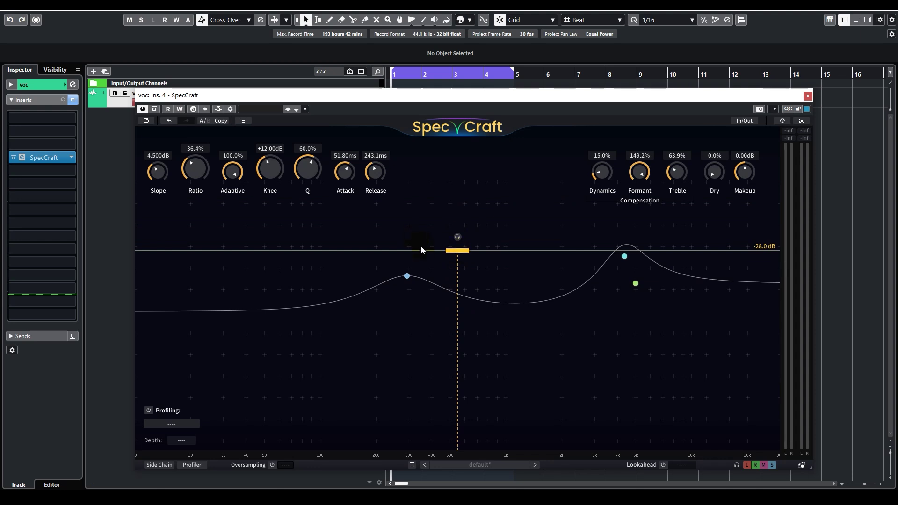
{"action": "key", "text": "space"}
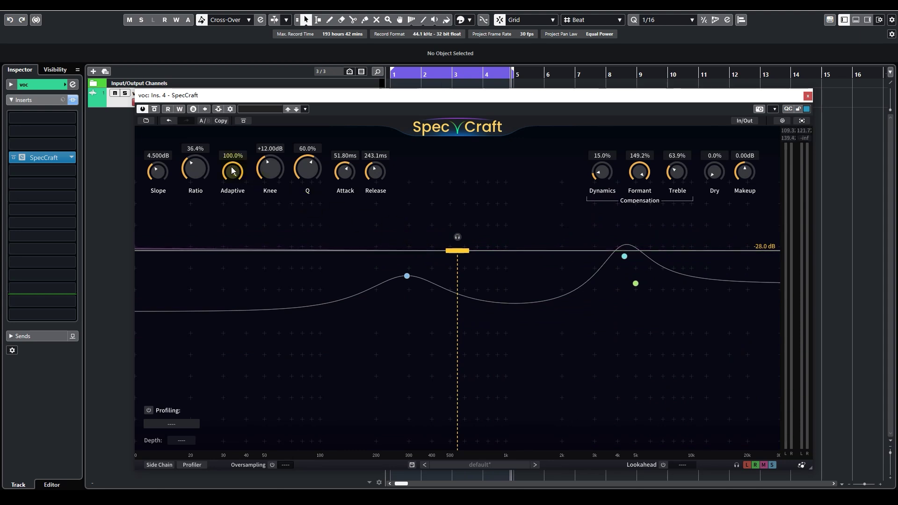
{"action": "left_click_drag", "start_coordinate": [233, 172], "coordinate": [240, 224]}
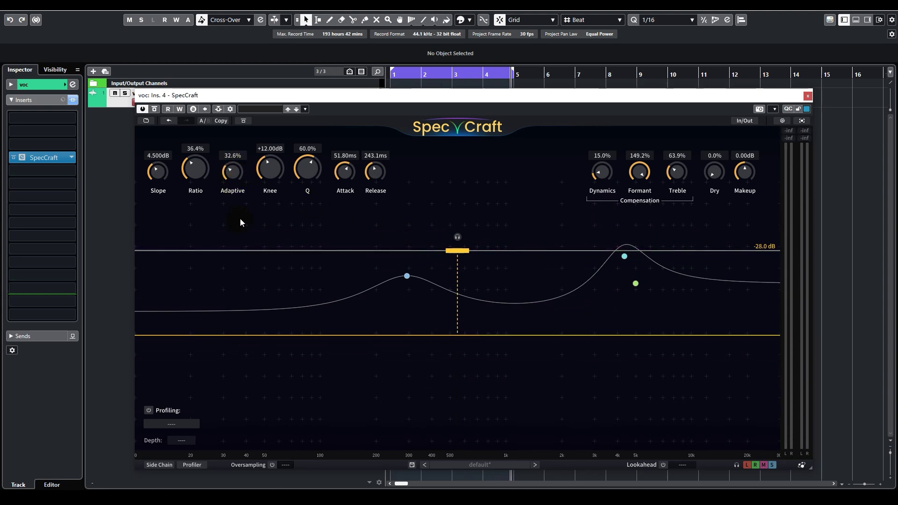
{"action": "left_click_drag", "start_coordinate": [457, 251], "coordinate": [458, 312]}
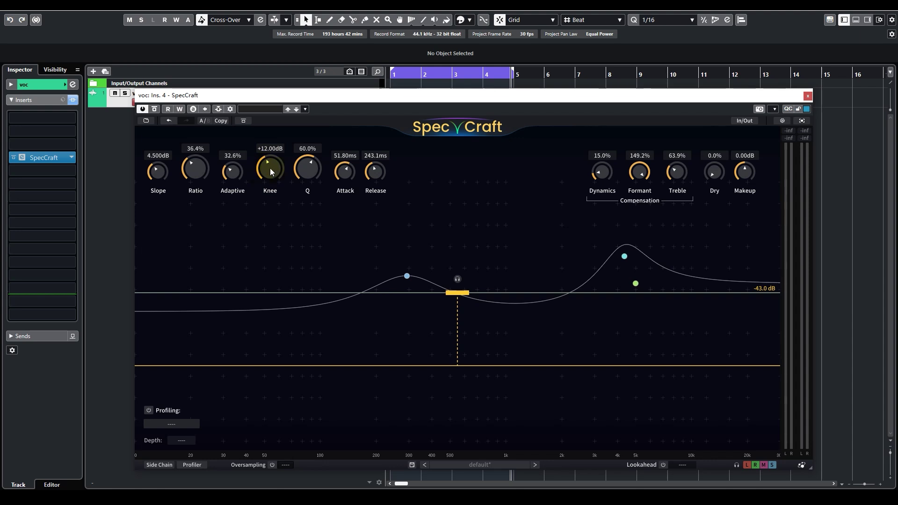
- Dial the Knee down to +2.46 dB, audition it, then try a higher Q
{"action": "left_click_drag", "start_coordinate": [272, 171], "coordinate": [265, 193]}
{"action": "mouse_move", "coordinate": [272, 169]}
{"action": "left_mouse_down"}
{"action": "mouse_move", "coordinate": [274, 140]}
{"action": "mouse_move", "coordinate": [273, 172]}
{"action": "left_mouse_up"}
{"action": "left_click_drag", "start_coordinate": [271, 171], "coordinate": [267, 188]}
{"action": "key", "text": "space"}
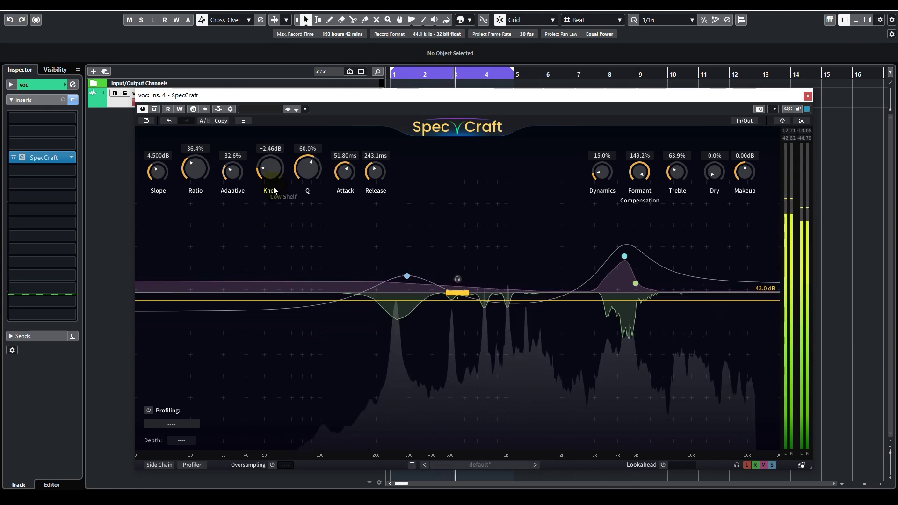
{"action": "key", "text": "space"}
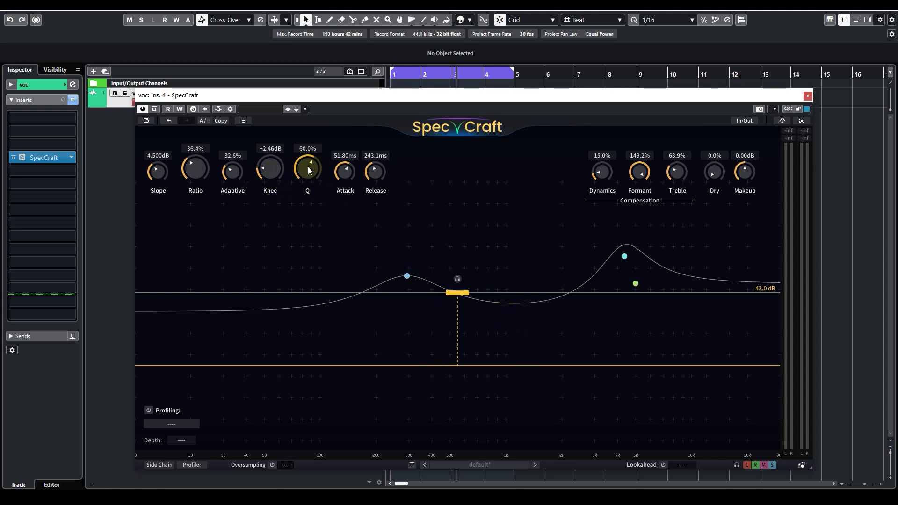
{"action": "mouse_move", "coordinate": [309, 170]}
{"action": "left_mouse_down"}
{"action": "mouse_move", "coordinate": [313, 147]}
{"action": "mouse_move", "coordinate": [316, 232]}
{"action": "mouse_move", "coordinate": [310, 142]}
{"action": "mouse_move", "coordinate": [308, 174]}
{"action": "left_mouse_up"}
- Set Attack to 12.37 ms and Release to 174.0 ms while auditioning the vocal
{"action": "left_click_drag", "start_coordinate": [349, 174], "coordinate": [347, 192]}
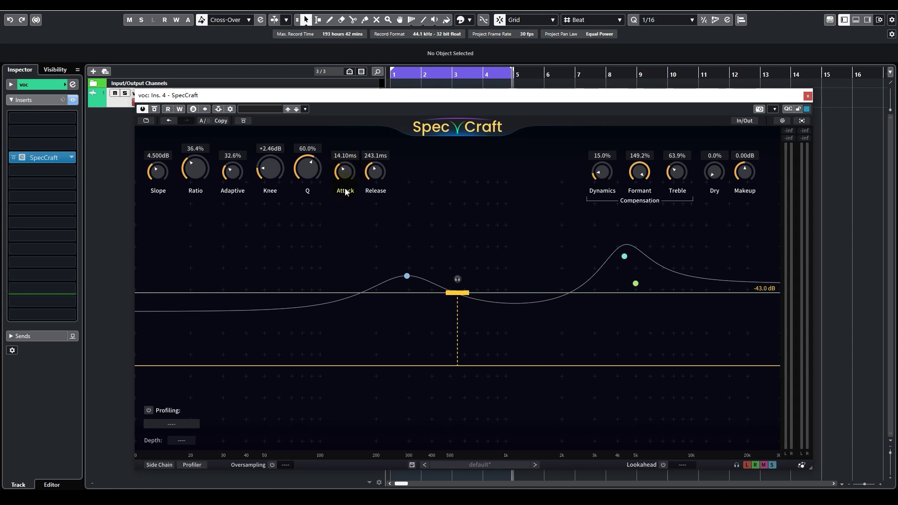
{"action": "key", "text": "space"}
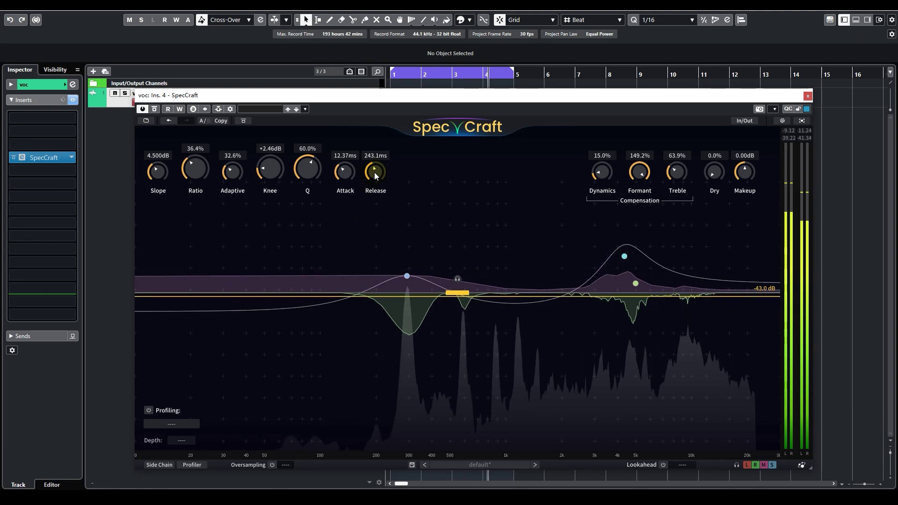
{"action": "left_click_drag", "start_coordinate": [377, 176], "coordinate": [379, 162]}
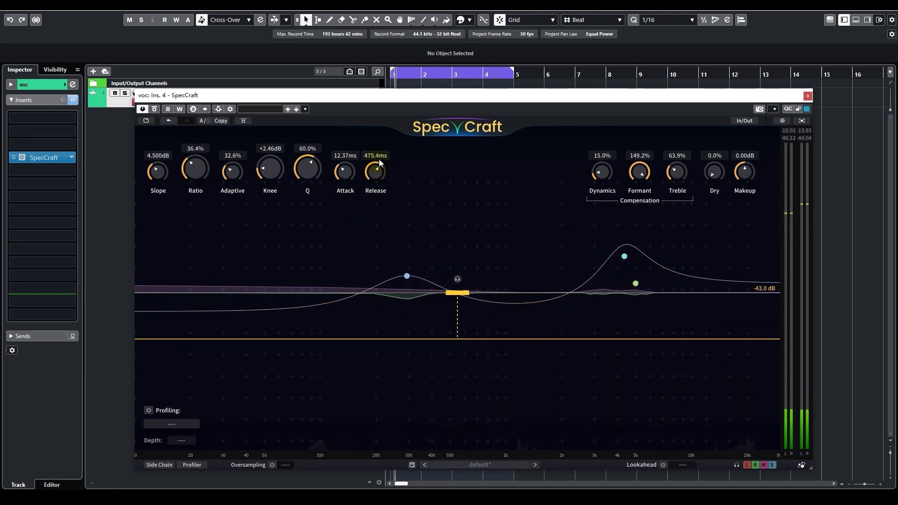
{"action": "left_click_drag", "start_coordinate": [379, 162], "coordinate": [375, 179]}
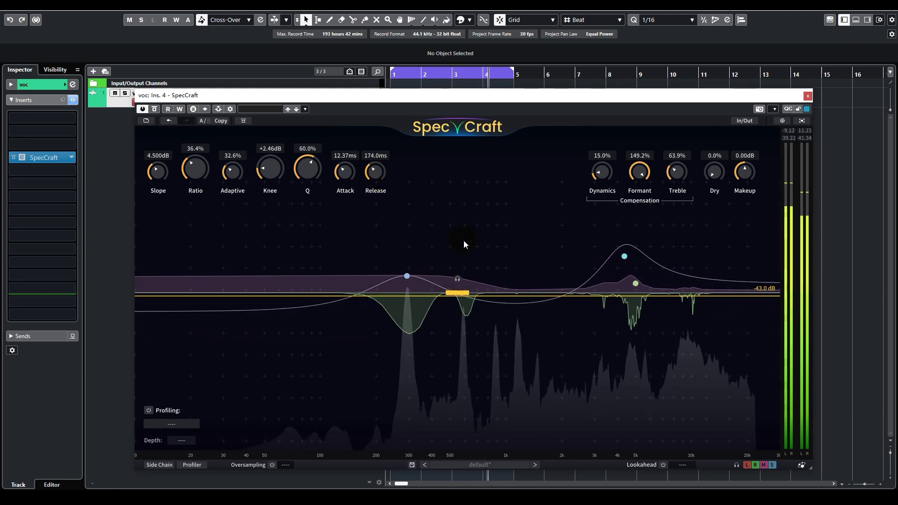
{"action": "key", "text": "space"}
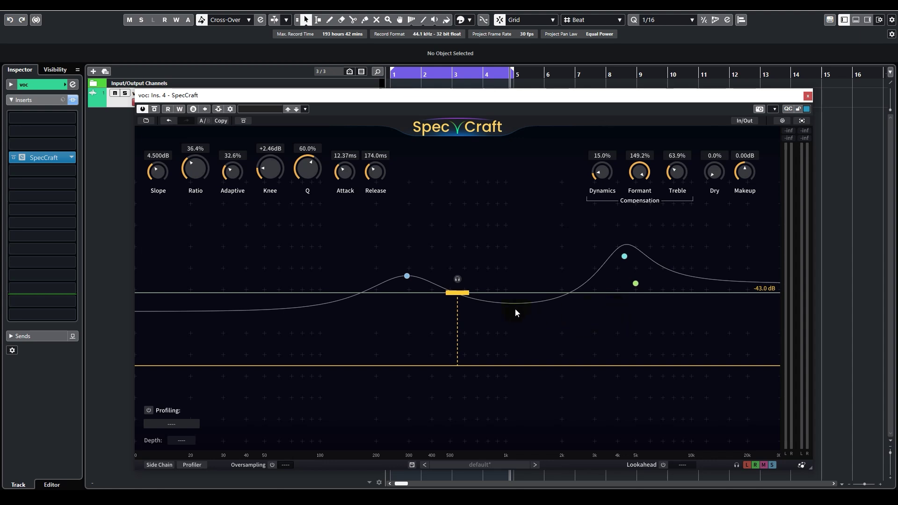
- Turn on Profiling and load the Vocal > Pop Female Vocal profile at 30% depth
{"action": "left_click", "coordinate": [148, 411]}
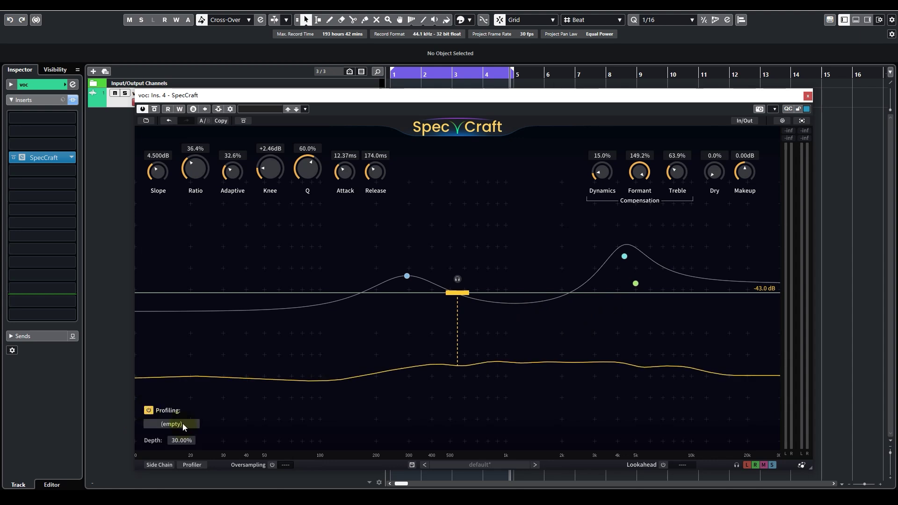
{"action": "left_click", "coordinate": [168, 425]}
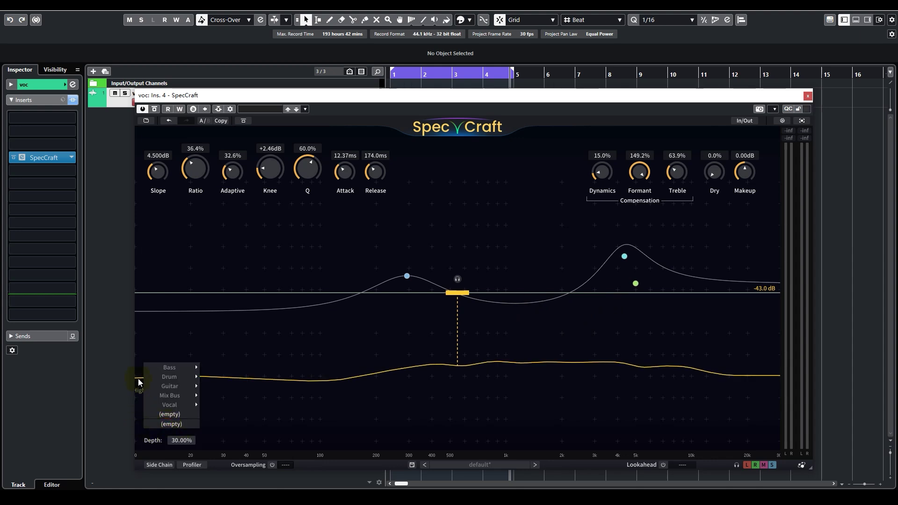
{"action": "mouse_move", "coordinate": [179, 406]}
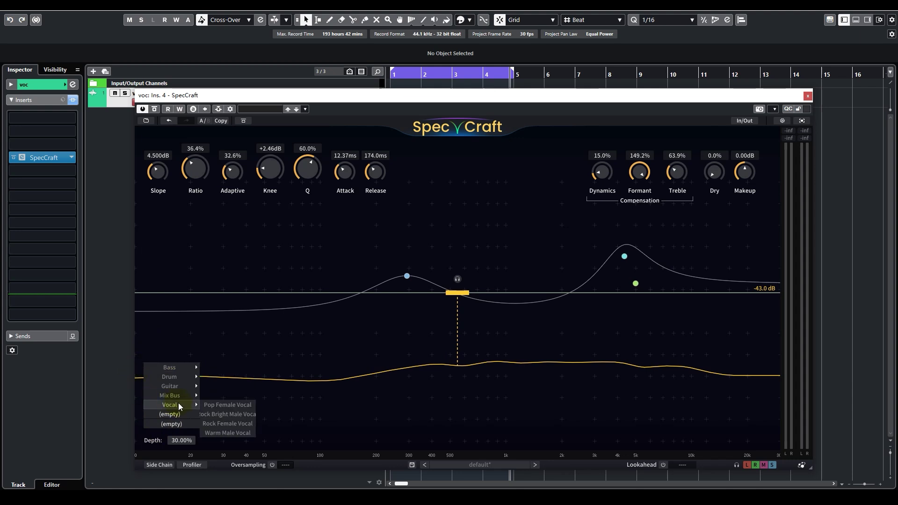
{"action": "left_click", "coordinate": [227, 406]}
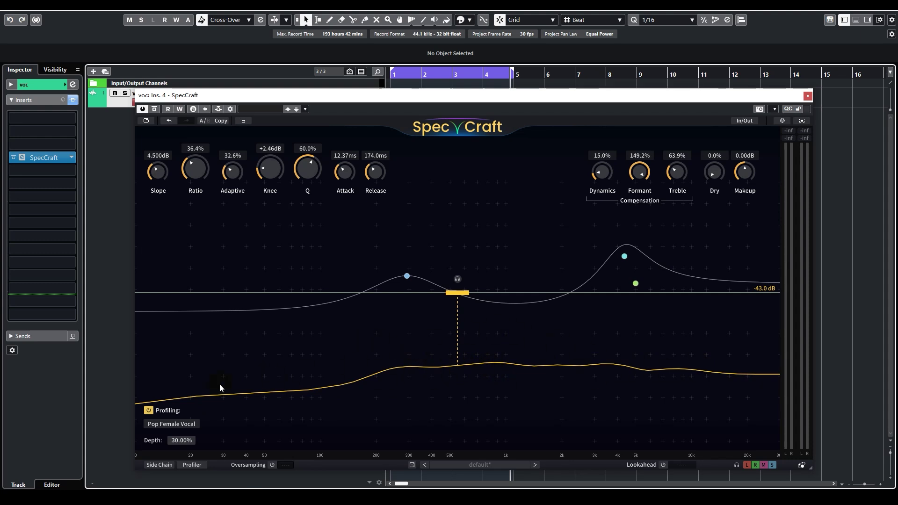
{"action": "left_click_drag", "start_coordinate": [183, 441], "coordinate": [193, 388]}
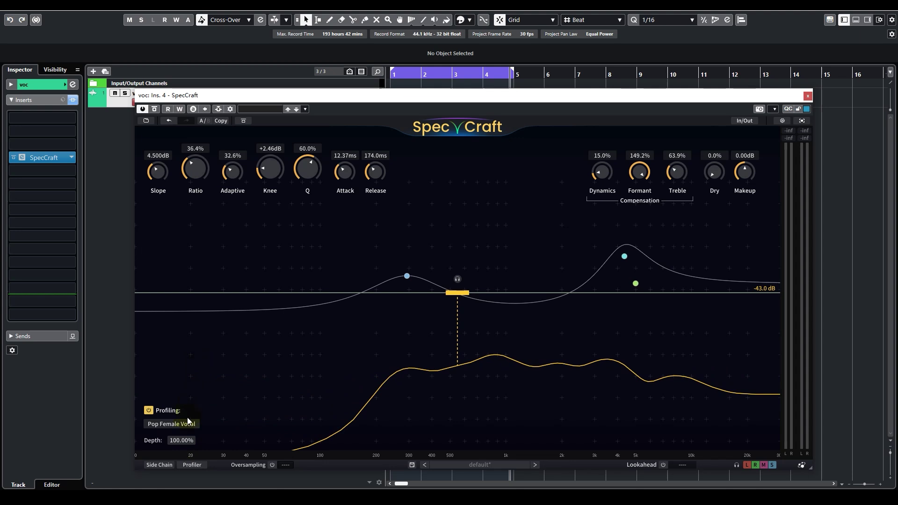
{"action": "double_click", "coordinate": [185, 442]}
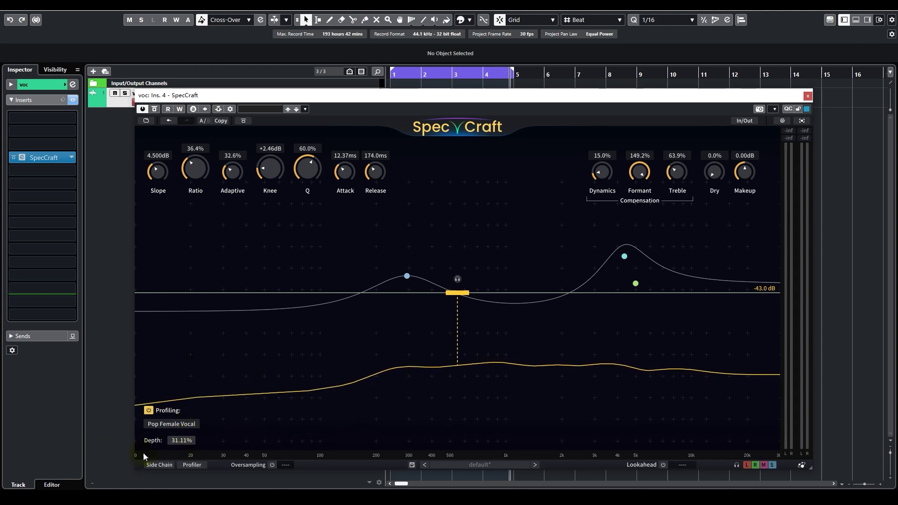
{"action": "left_click_drag", "start_coordinate": [183, 439], "coordinate": [184, 443]}
{"action": "double_click", "coordinate": [183, 441]}
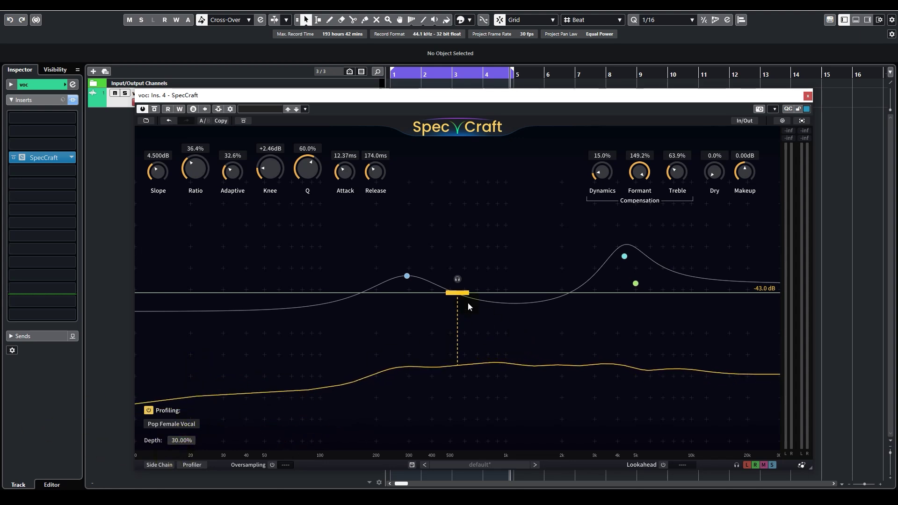
{"action": "key", "text": "space"}
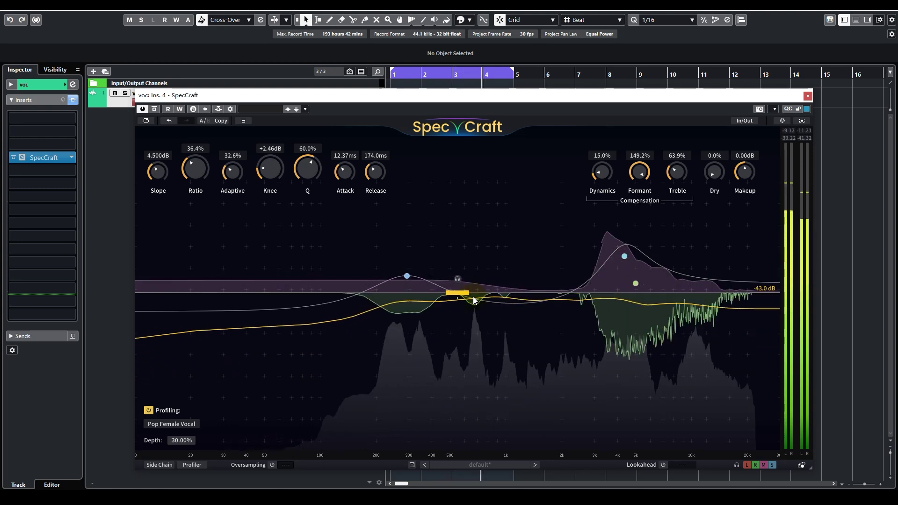
{"action": "key", "text": "space"}
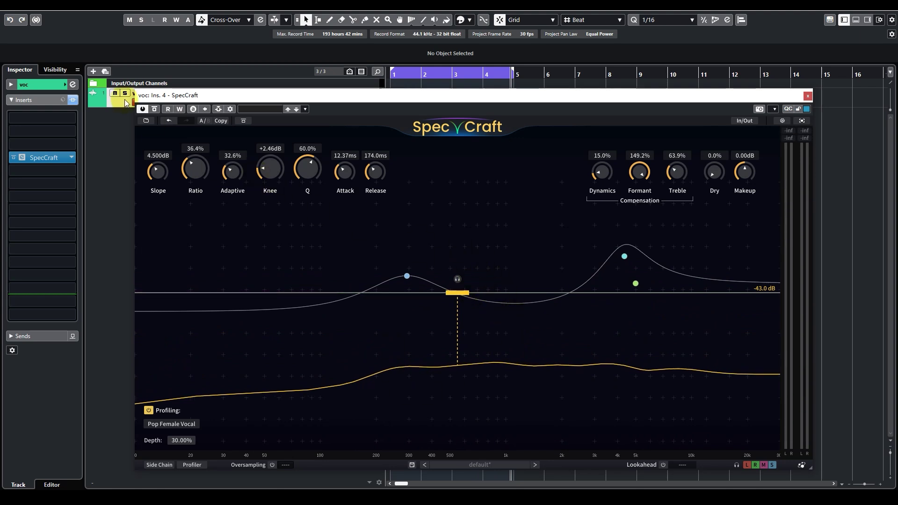
{"action": "left_click", "coordinate": [153, 110]}
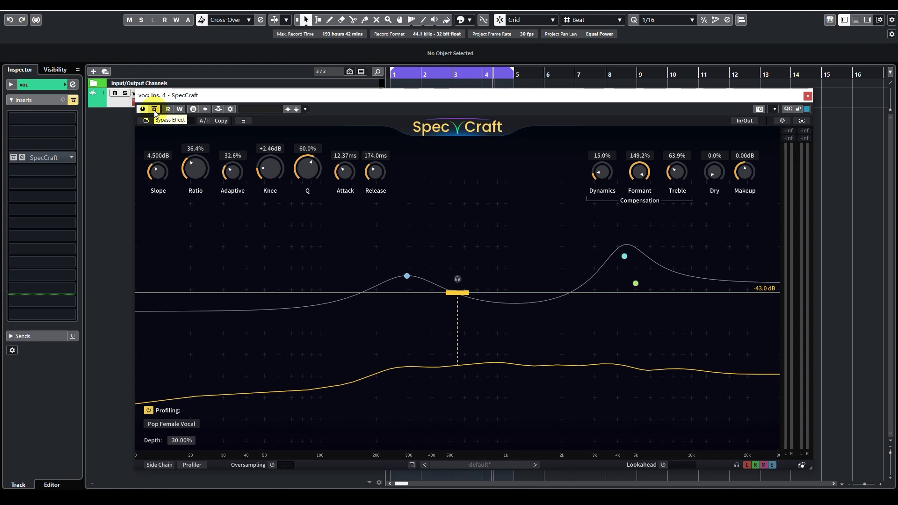
{"action": "left_click", "coordinate": [155, 112]}
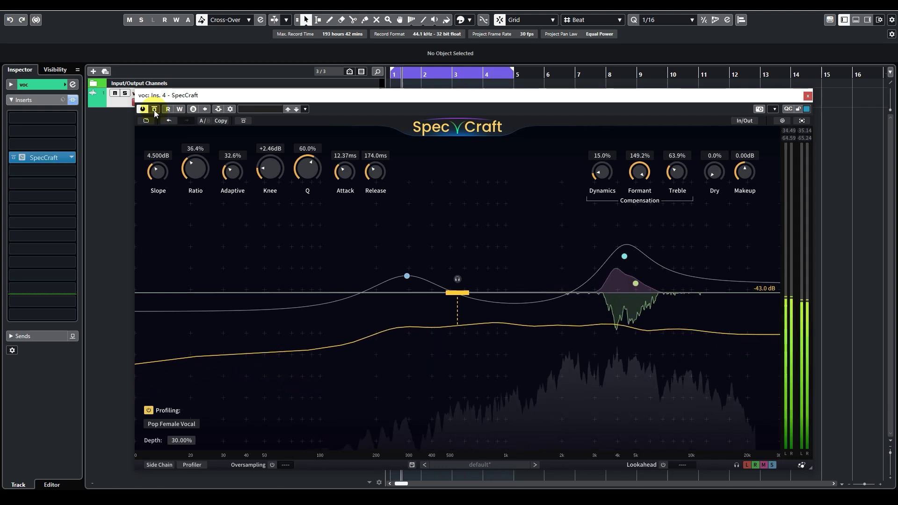